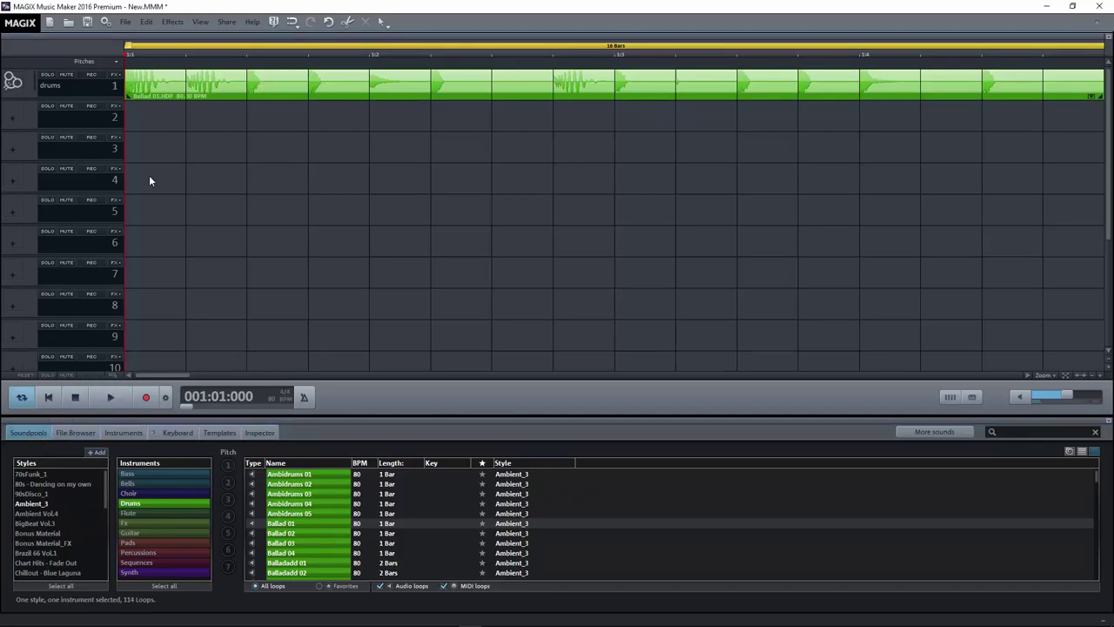
- Audition the Ambient_3 drum loop, then magnify track 1 to fill the arrangement area
left_click(145, 84)
left_click(111, 398)
left_click(111, 399)
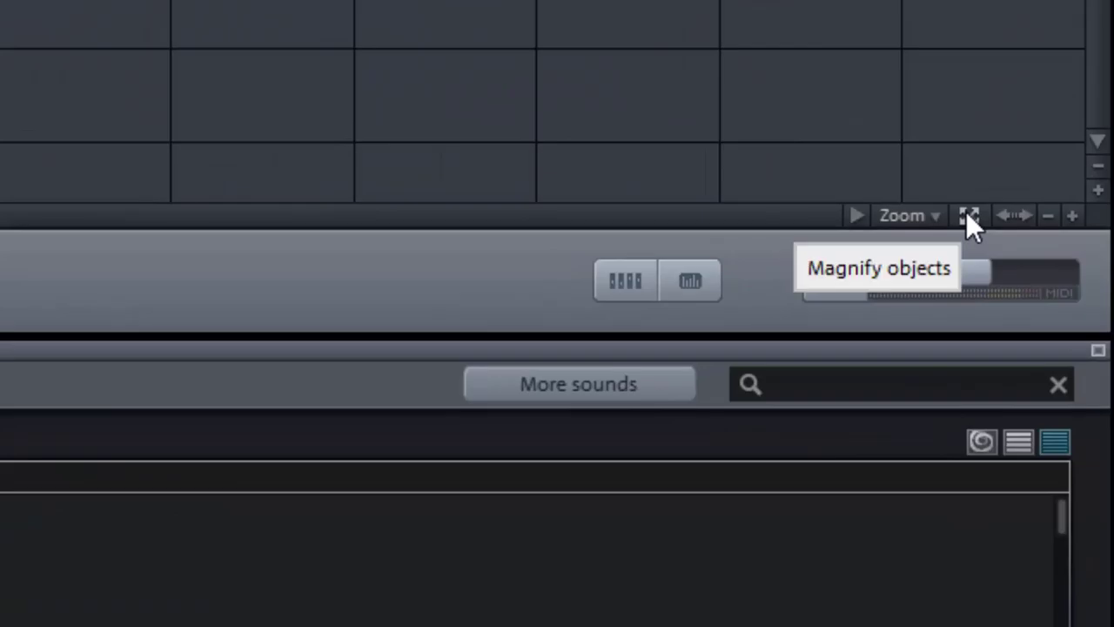
left_click(966, 212)
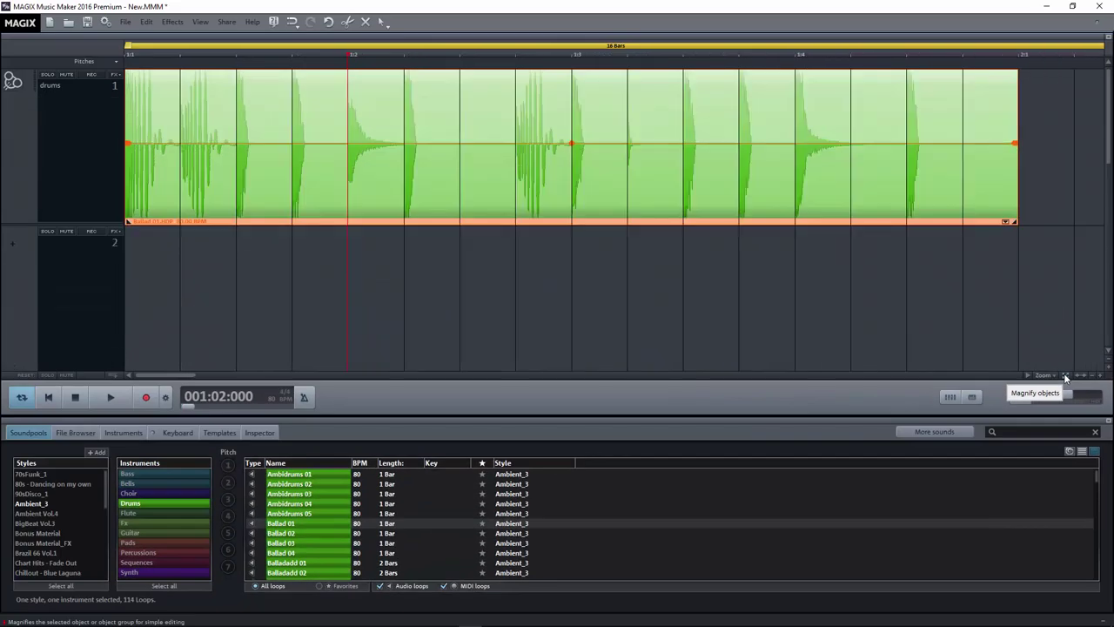
left_click(1065, 376)
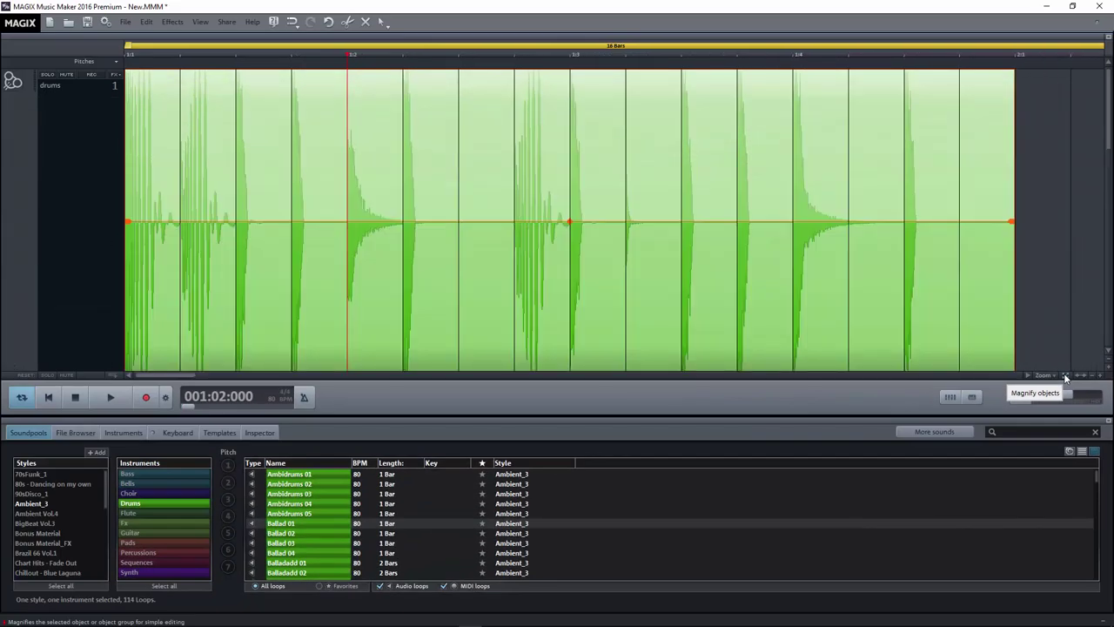
- Cut the drum loop twice in Split mode to isolate a short piece before bar 2
left_click(382, 23)
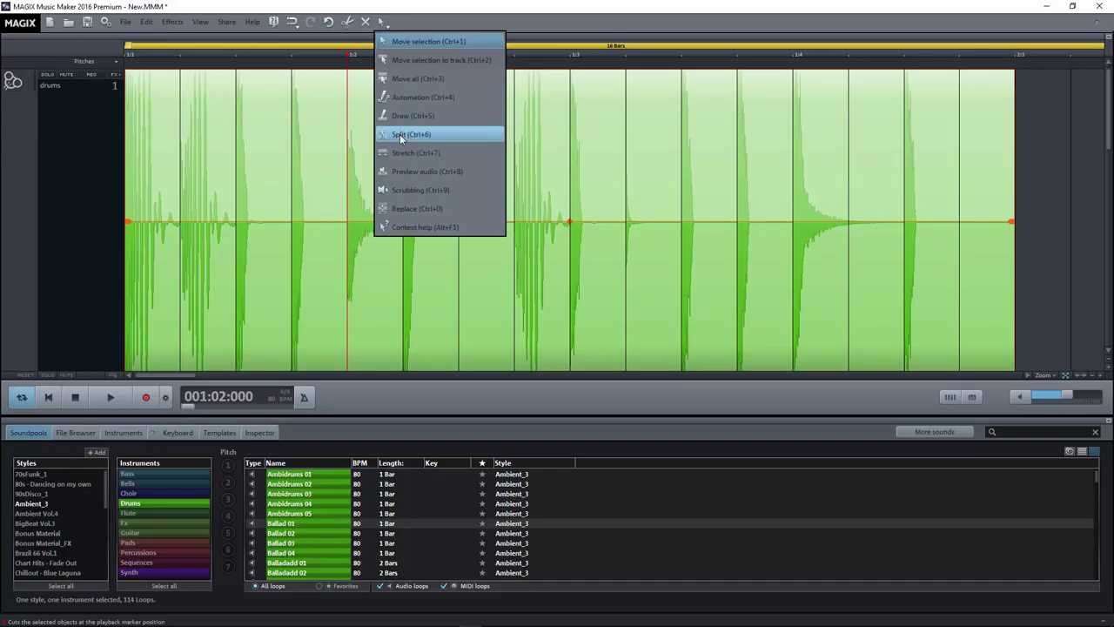
left_click(401, 136)
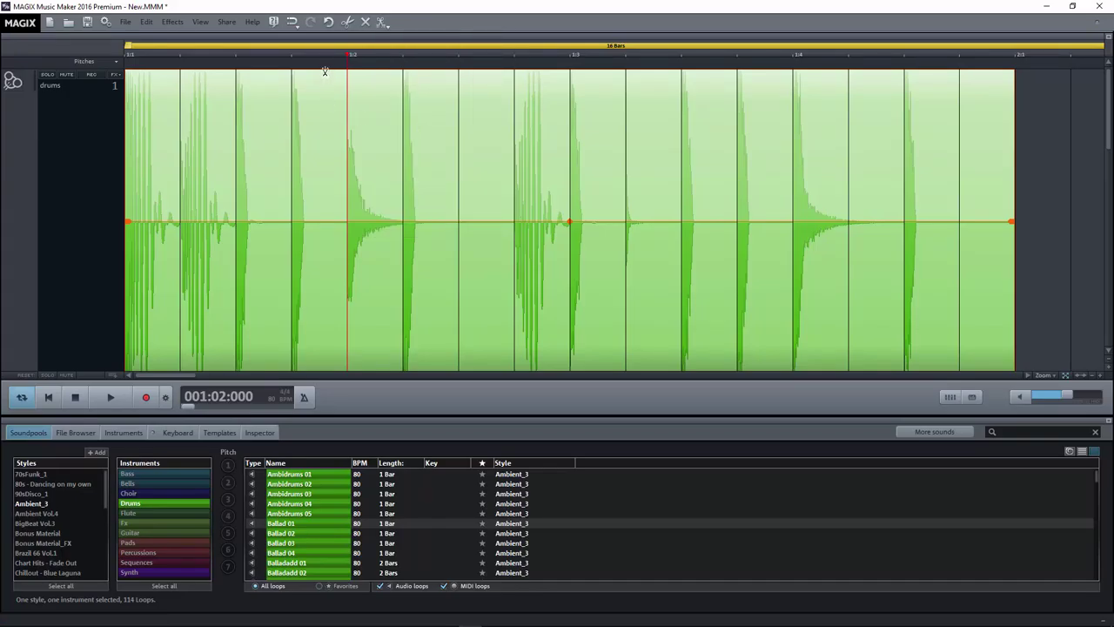
left_click(326, 71)
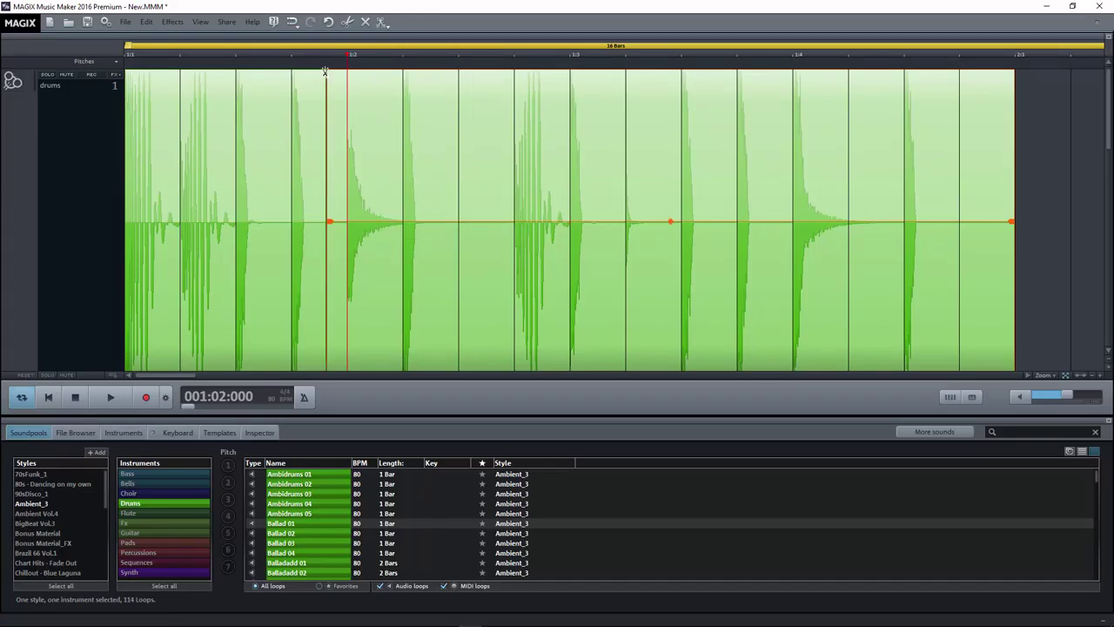
left_click(264, 73)
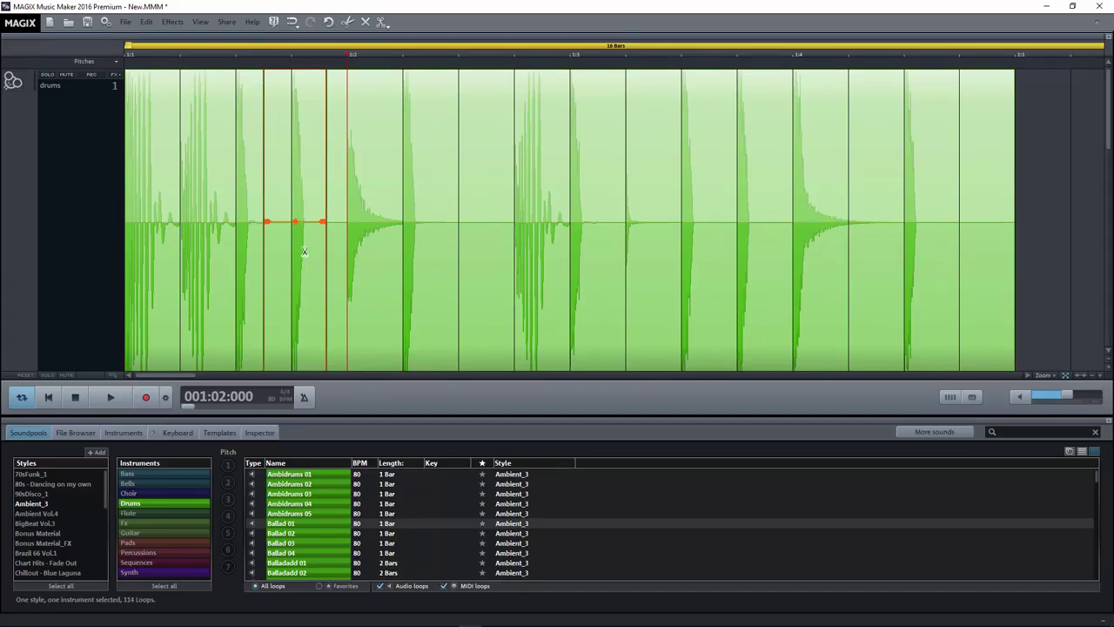
left_click(1067, 375)
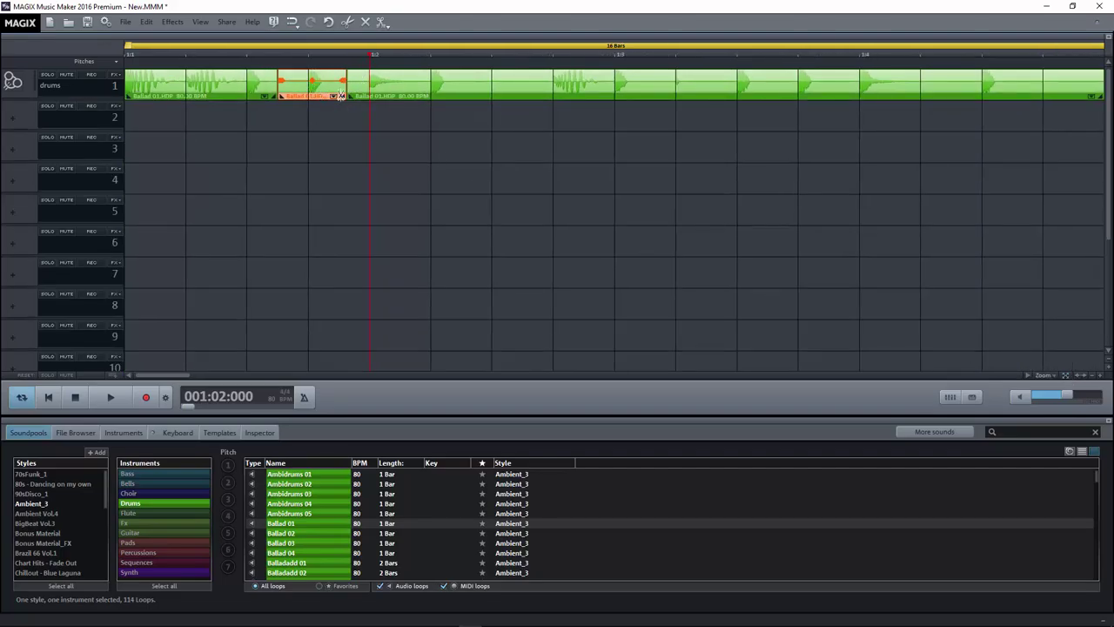
left_click(389, 24)
- Delete the long remaining clip and the first clip, keeping only the short drum piece
left_click(418, 42)
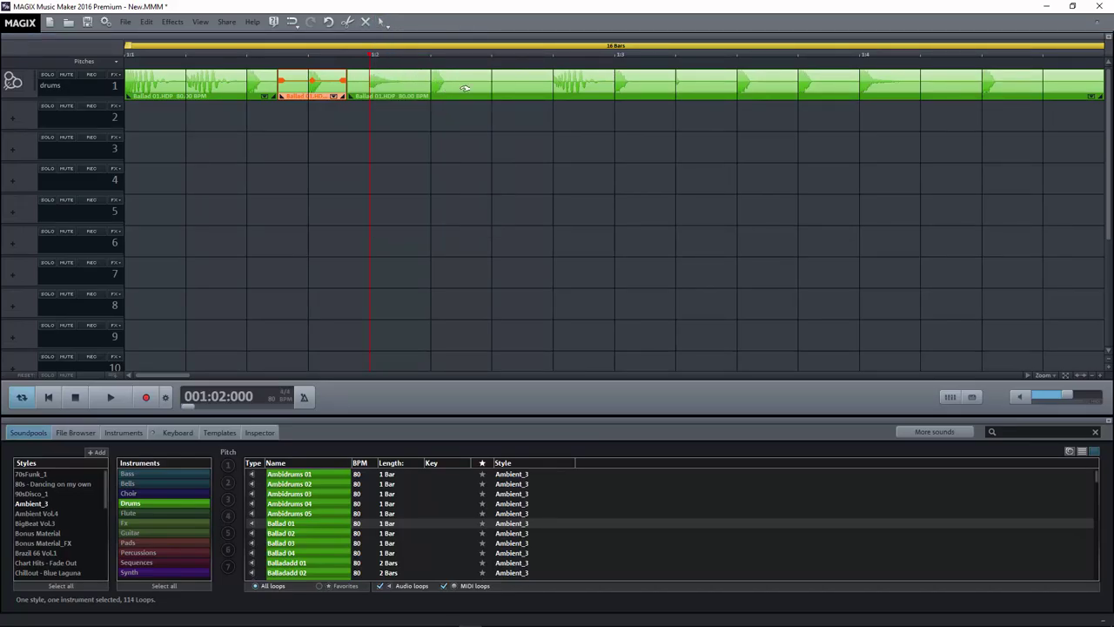
left_click(465, 88)
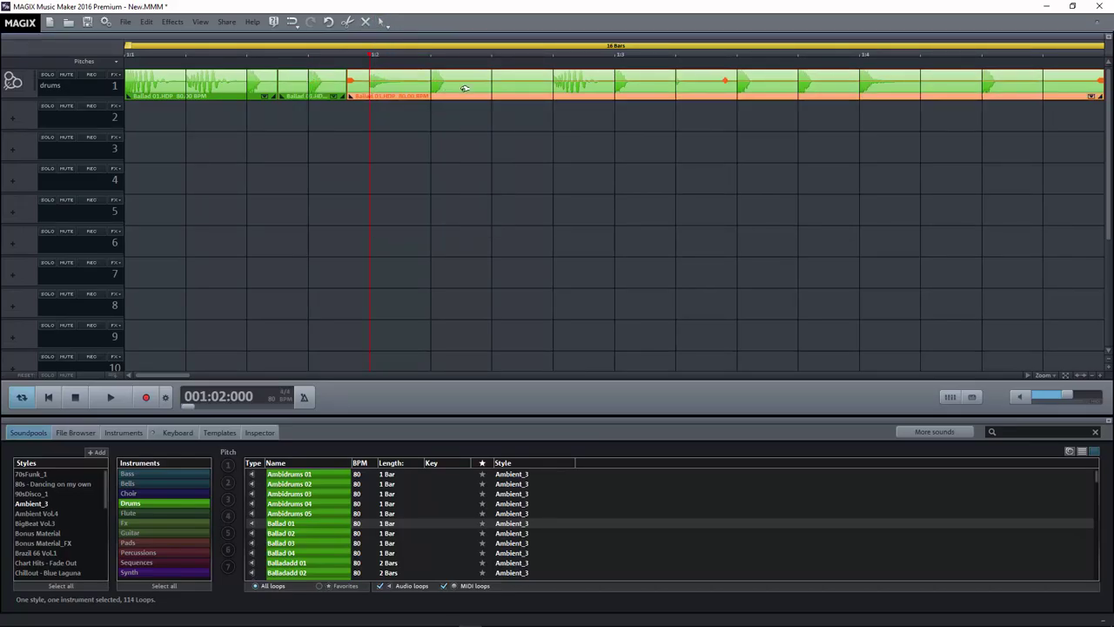
key("Delete")
left_click(198, 80)
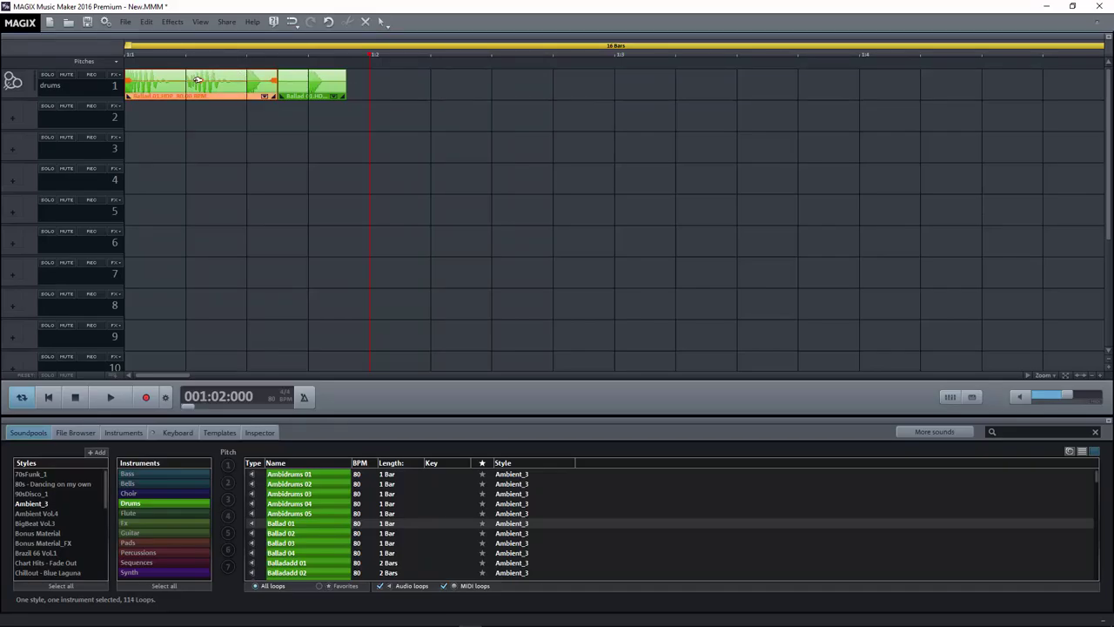
key("Delete")
- Move the piece toward bar 2, add overlapping crossfaded copies, and select them all
mouse_move(305, 81)
left_mouse_down()
mouse_move(442, 85)
mouse_move(365, 87)
left_mouse_up()
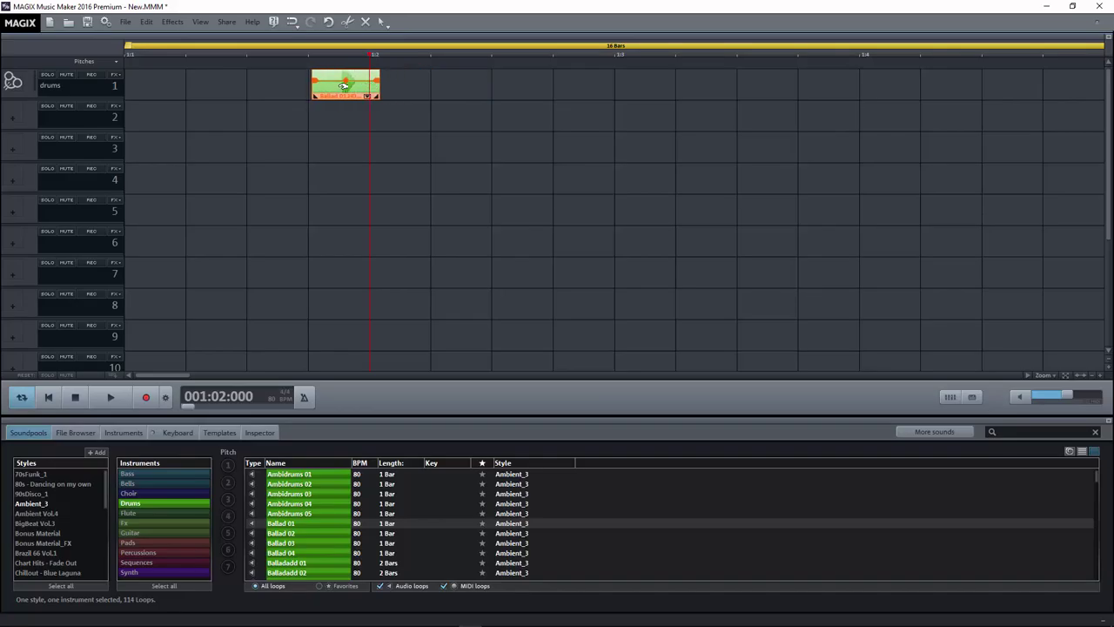
left_click_drag(344, 84, 409, 97)
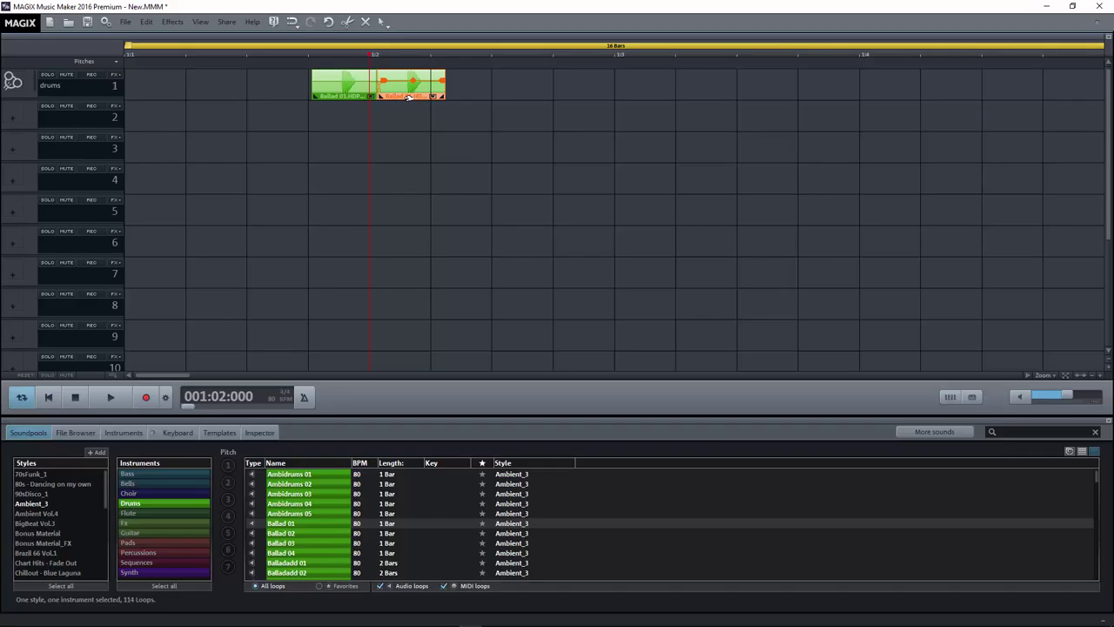
mouse_move(408, 98)
left_mouse_down()
mouse_move(393, 98)
mouse_move(495, 93)
left_mouse_up()
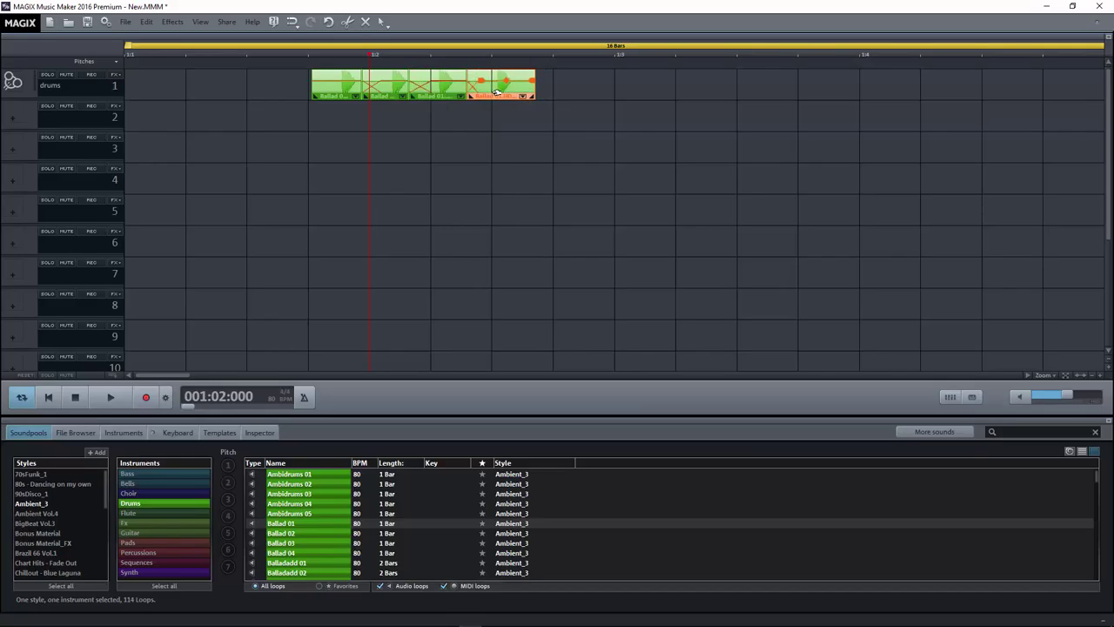
left_click(631, 116)
mouse_move(616, 144)
left_mouse_down()
mouse_move(302, 55)
mouse_move(315, 92)
left_mouse_up()
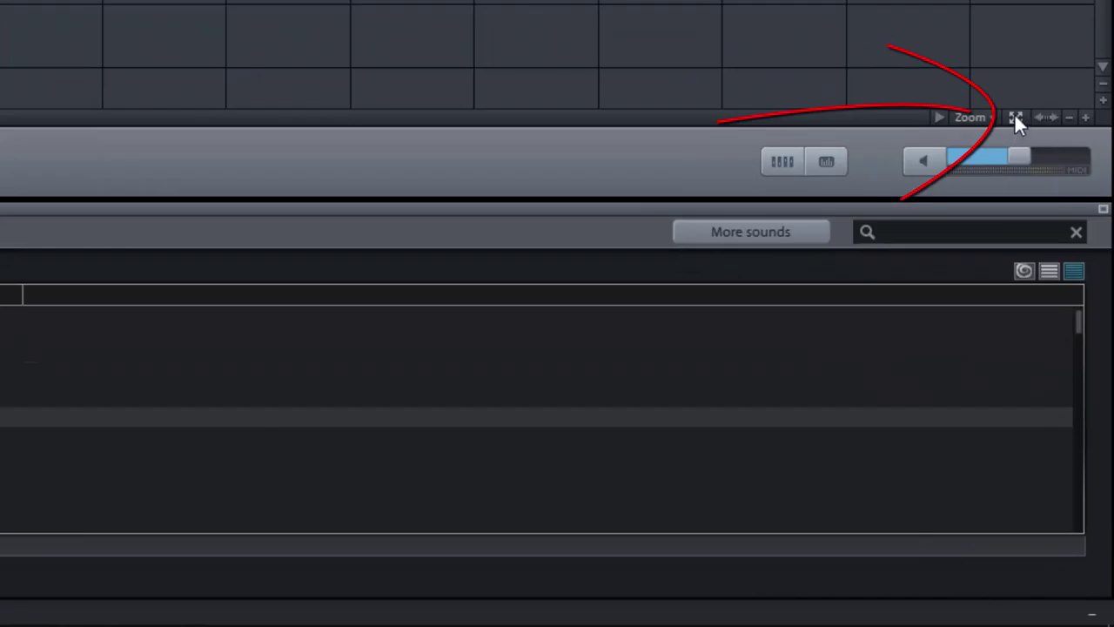
- Zoom in on the crossfaded drum pieces and return to the normal mouse mode
left_click(1016, 119)
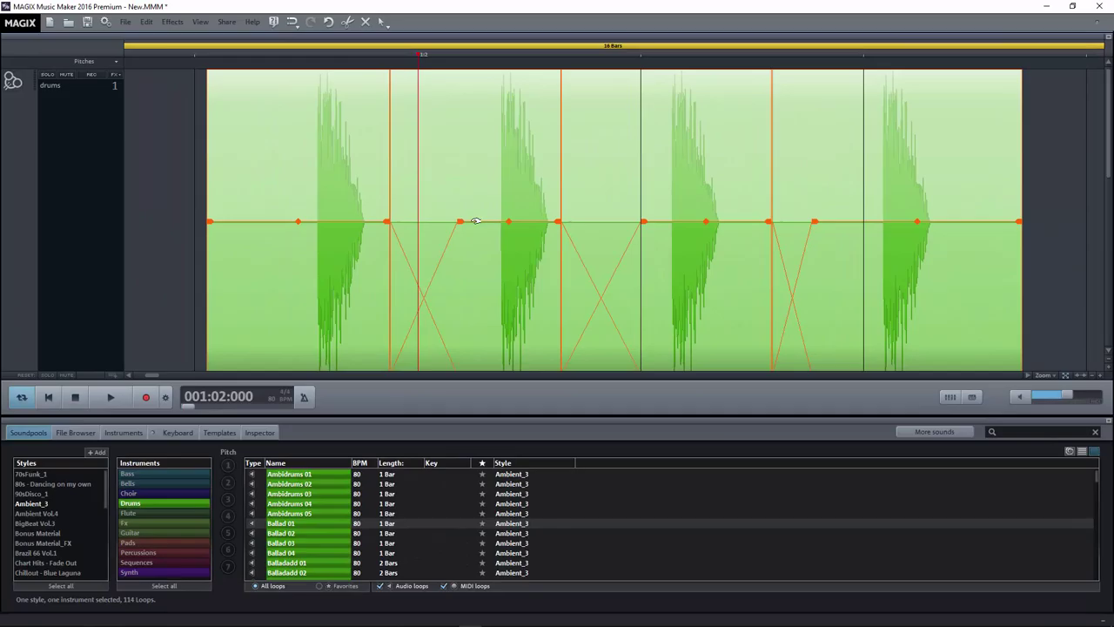
left_click(349, 20)
- Apply the Echo audio effect to the drum piece from its context menu
right_click(493, 177)
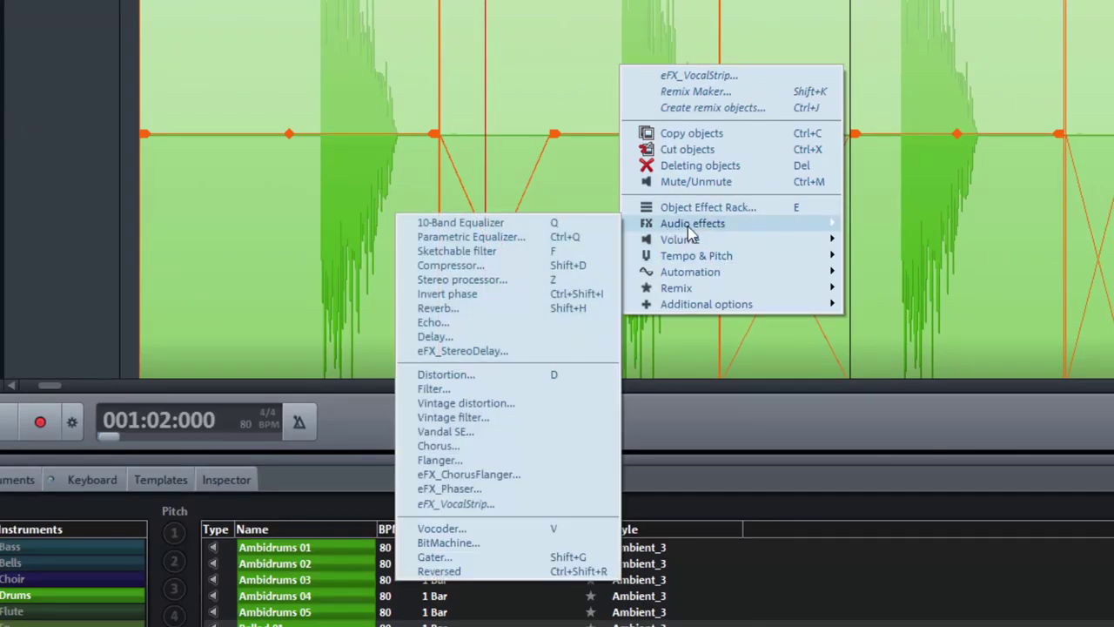
mouse_move(692, 223)
left_click(436, 324)
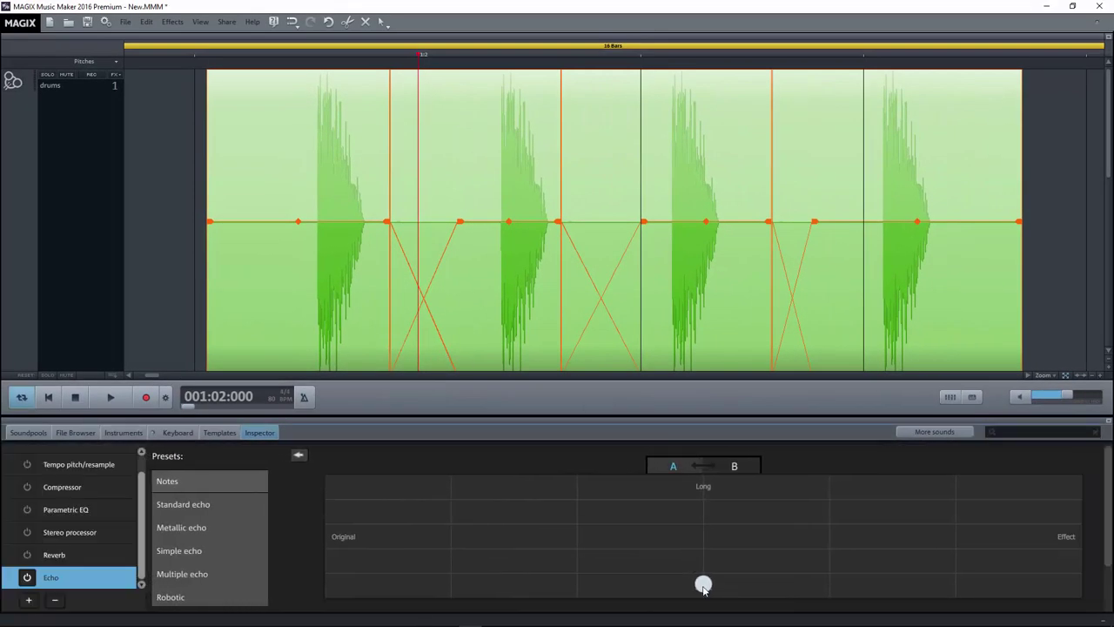
- Push the echo toward Long/Original and step through Reverb, Stereo processor and Parametric EQ
left_click_drag(698, 583, 617, 512)
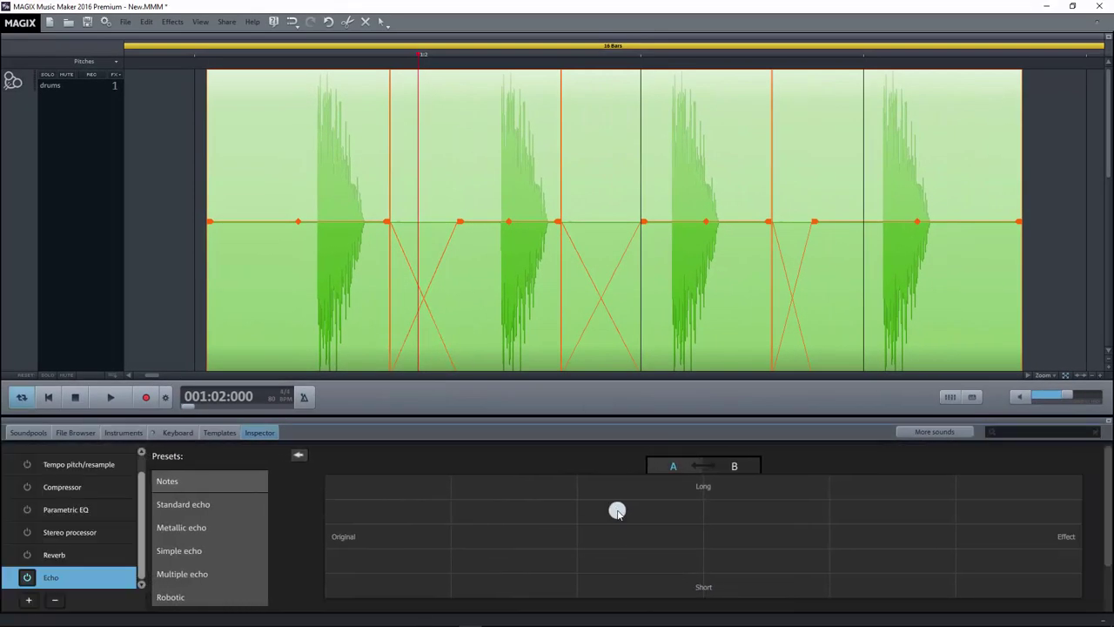
left_click(85, 547)
key("Up")
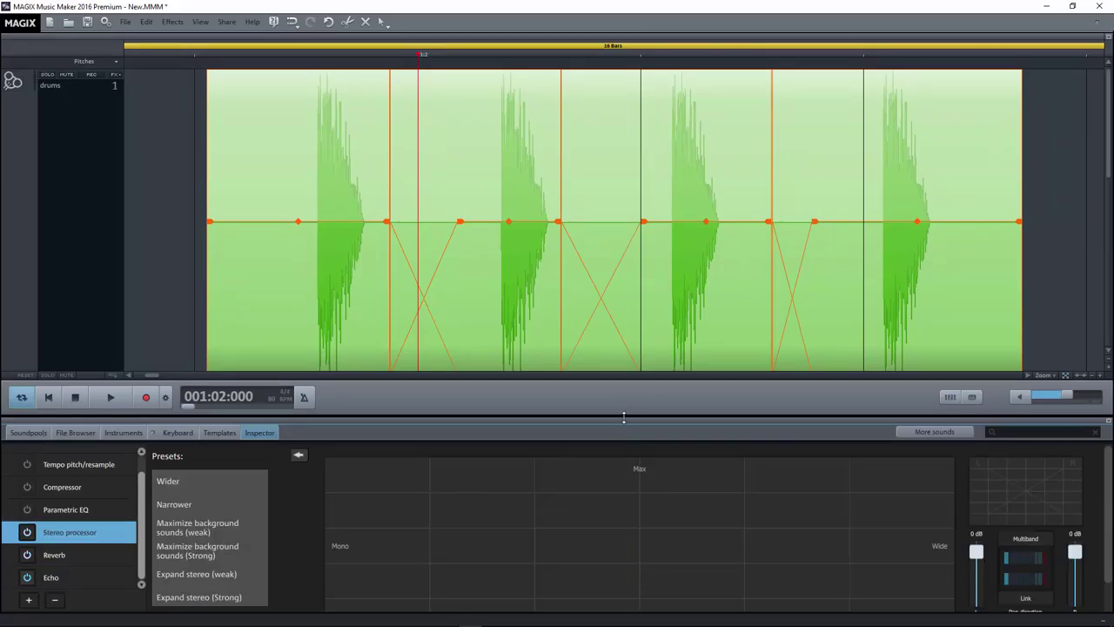
key("Up")
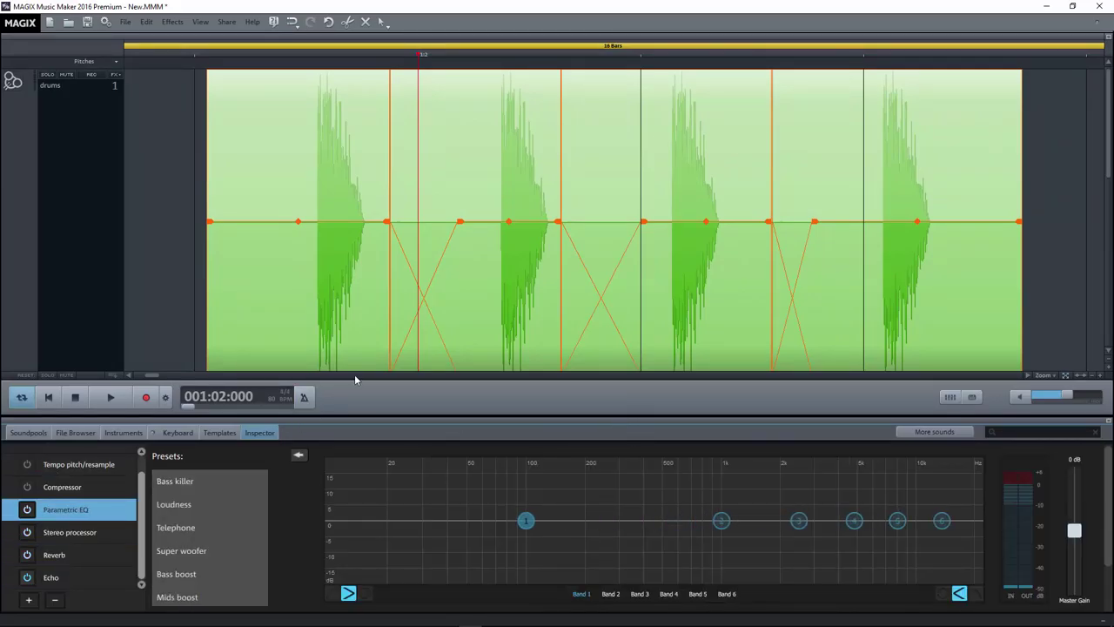
- Enlarge the effect panel, show the Compressor settings and begin adjusting its threshold
left_click_drag(346, 416, 381, 266)
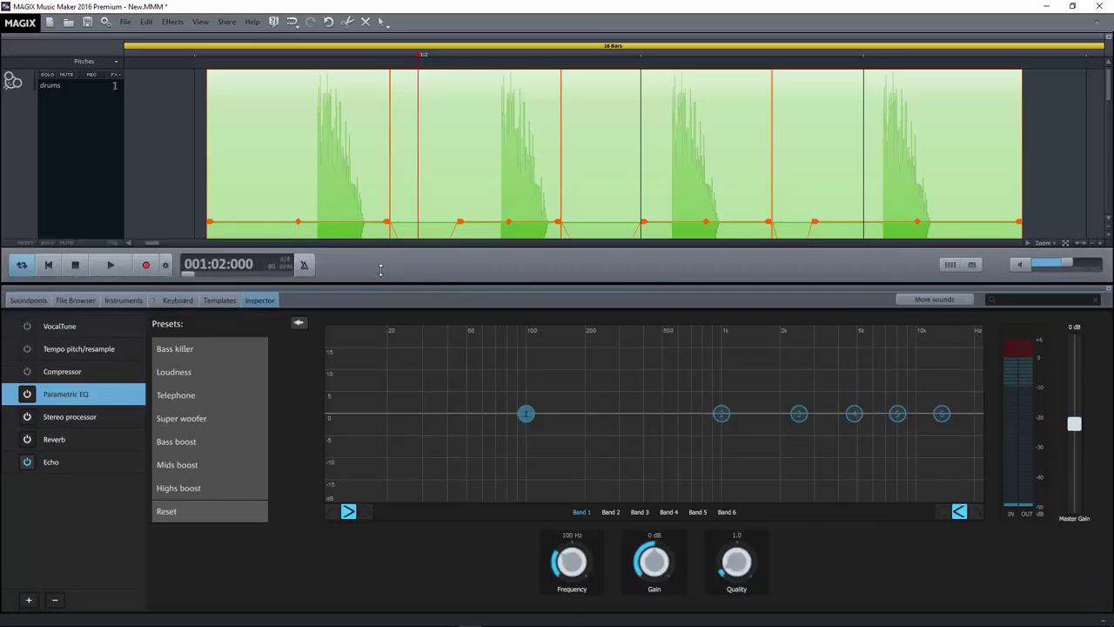
key("Up")
left_click_drag(637, 414, 792, 498)
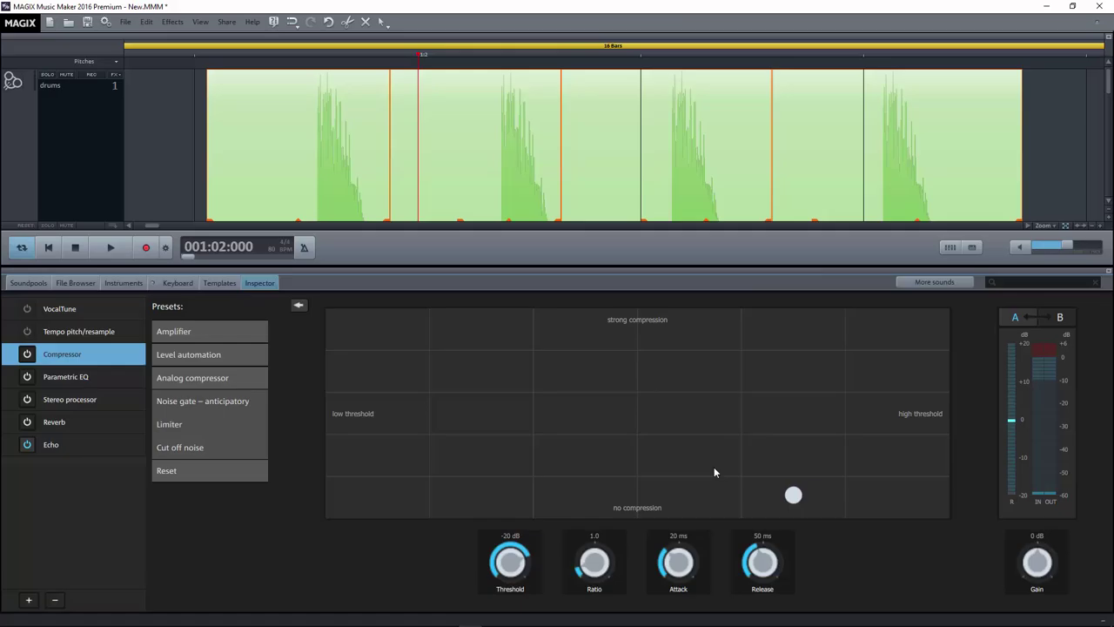
- Give the compressor a low threshold, gentle ratio, 18 ms attack and 11 dB gain; enlarge the tracks
mouse_move(714, 472)
left_mouse_down()
mouse_move(823, 398)
mouse_move(582, 395)
mouse_move(531, 354)
mouse_move(745, 428)
mouse_move(828, 421)
mouse_move(829, 410)
left_mouse_up()
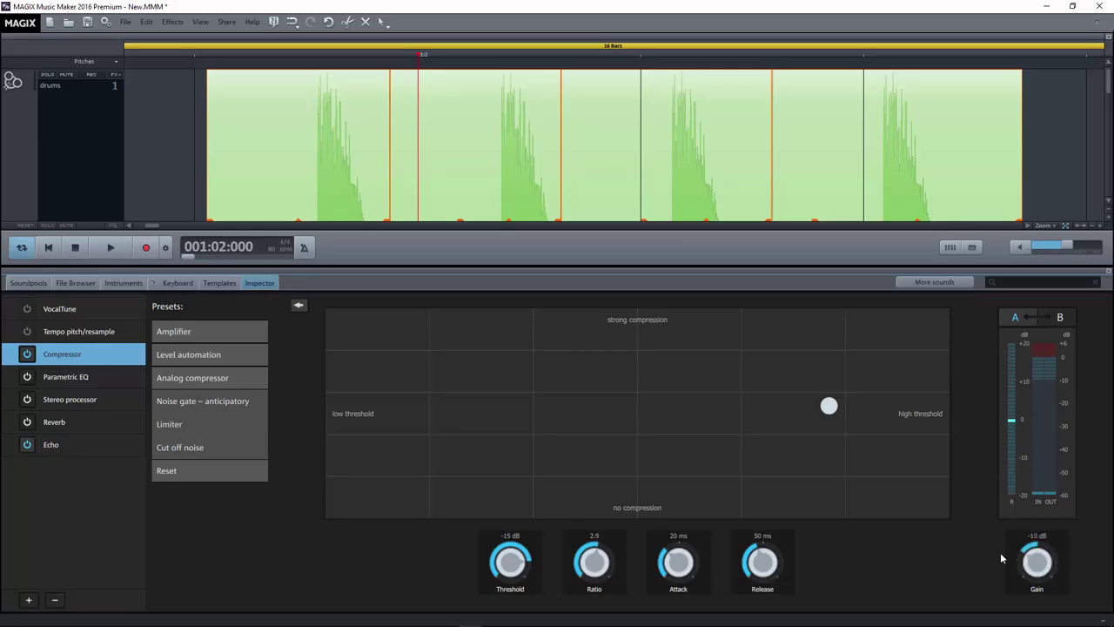
mouse_move(1029, 550)
left_mouse_down()
mouse_move(976, 570)
mouse_move(1032, 541)
left_mouse_up()
left_click_drag(583, 571, 584, 549)
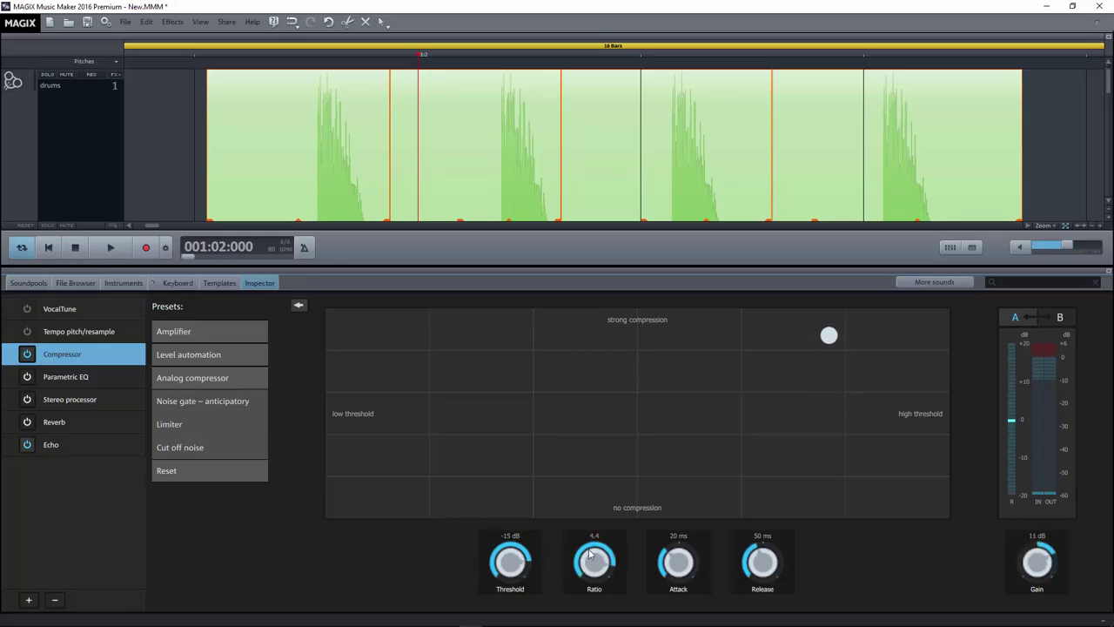
left_click_drag(663, 565, 672, 549)
left_click_drag(829, 335, 749, 354)
mouse_move(539, 440)
left_mouse_down()
mouse_move(562, 434)
mouse_move(648, 465)
left_mouse_up()
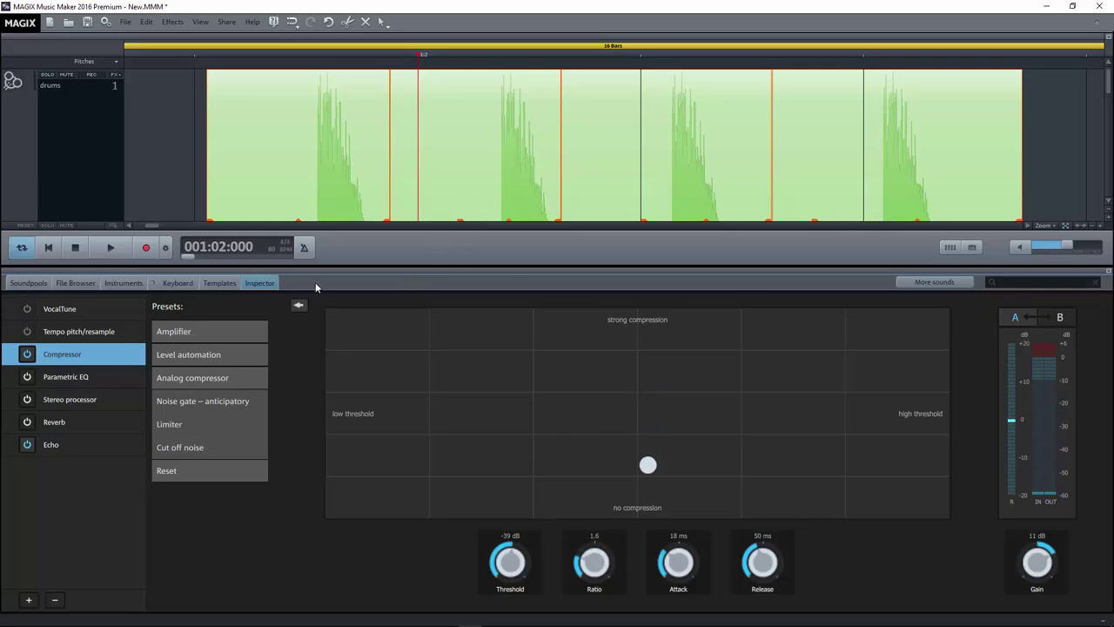
mouse_move(358, 264)
left_mouse_down()
mouse_move(358, 353)
mouse_move(373, 385)
left_mouse_up()
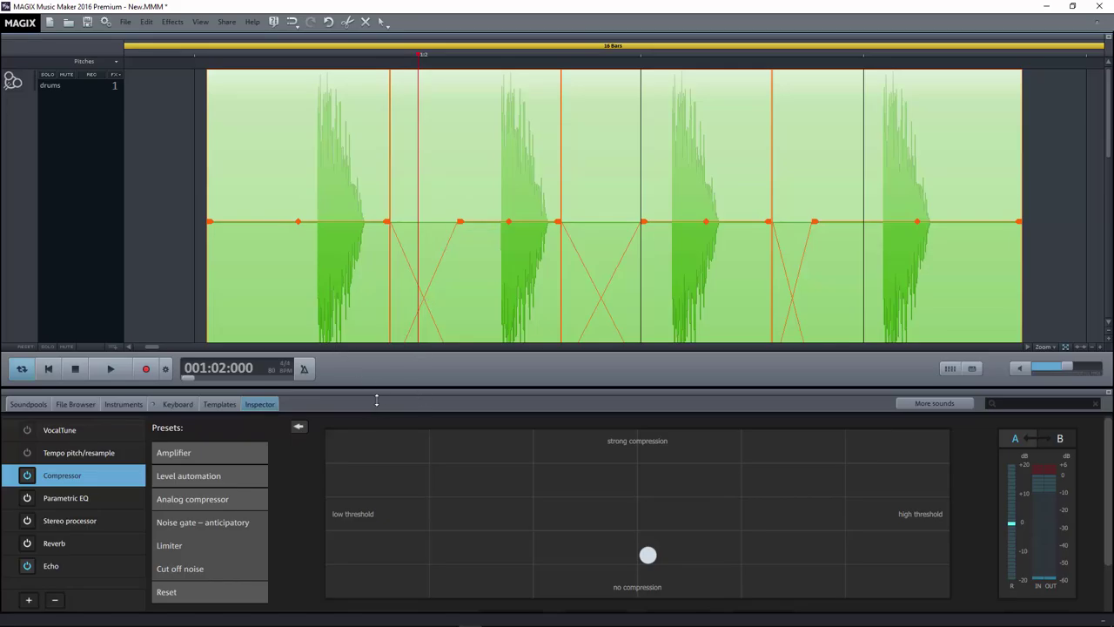
left_click_drag(379, 387, 378, 434)
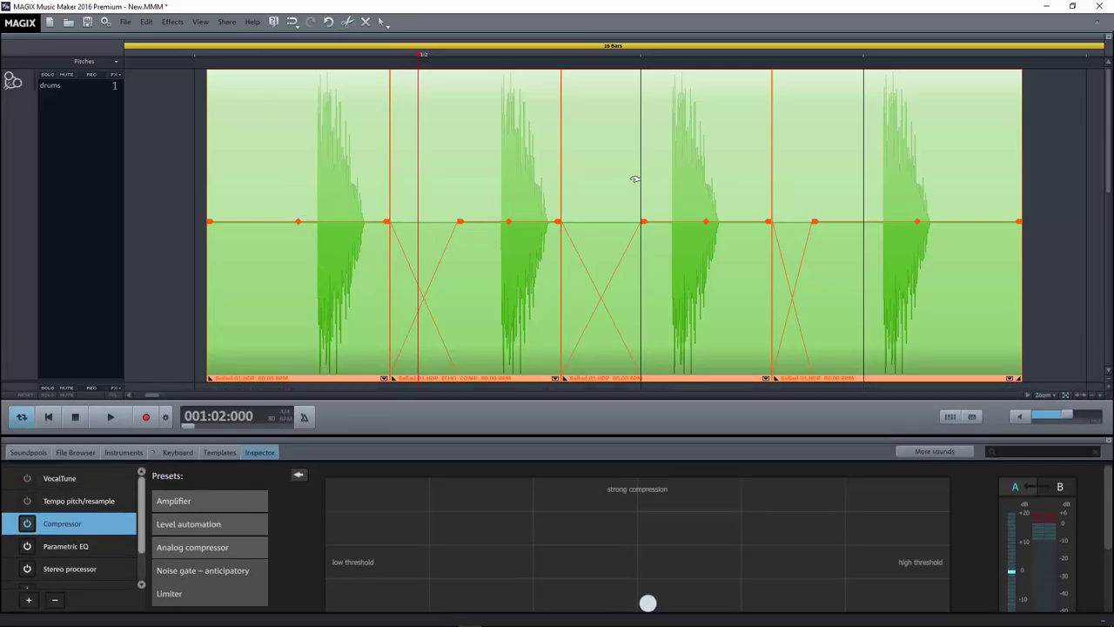
- Open a drum clip's context menu, then dismiss it, leaving only the last piece selected
right_click(640, 186)
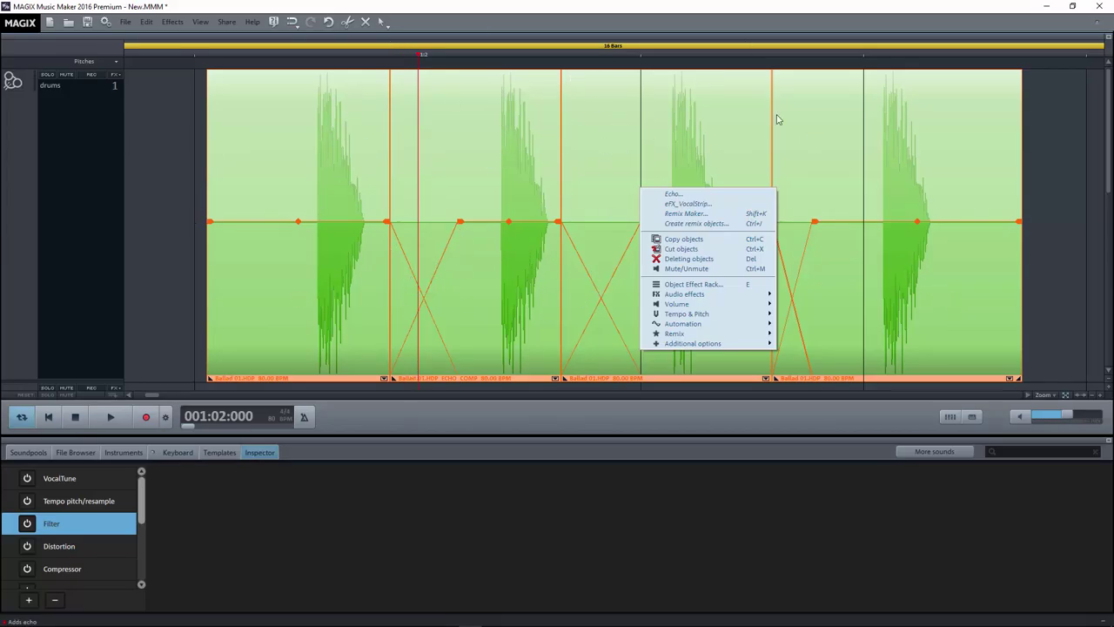
left_click(975, 244)
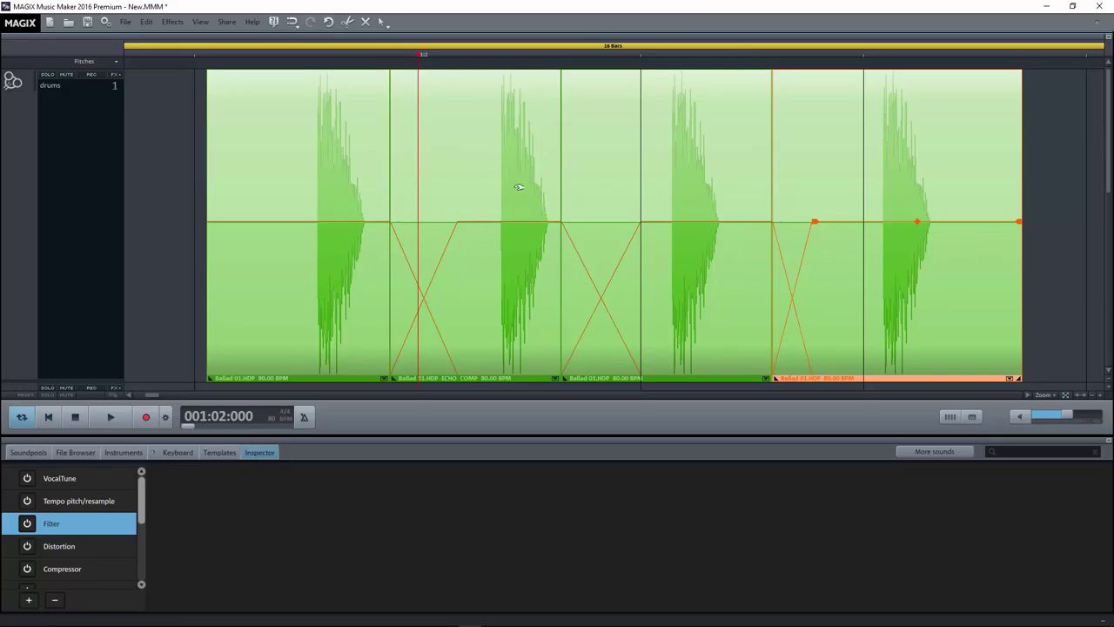